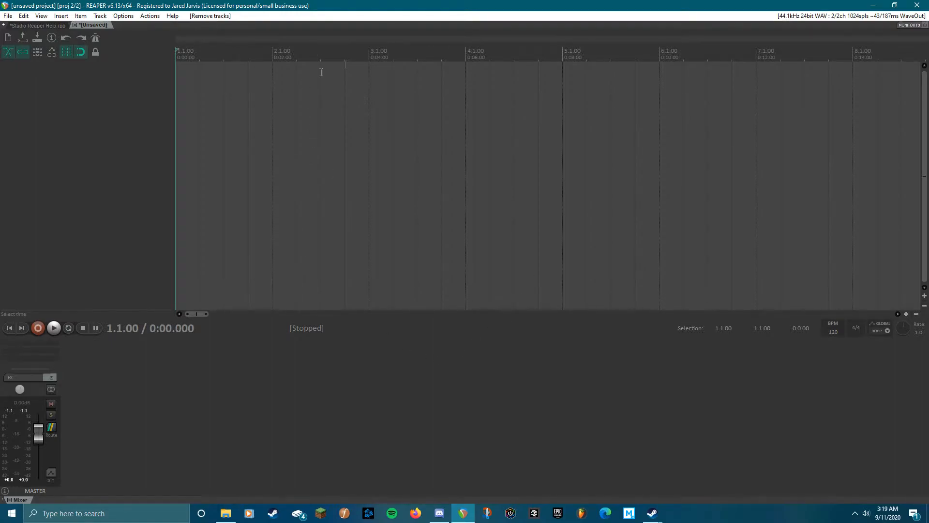
# Insert a new track into the empty project
pyautogui.rightClick(117, 85)
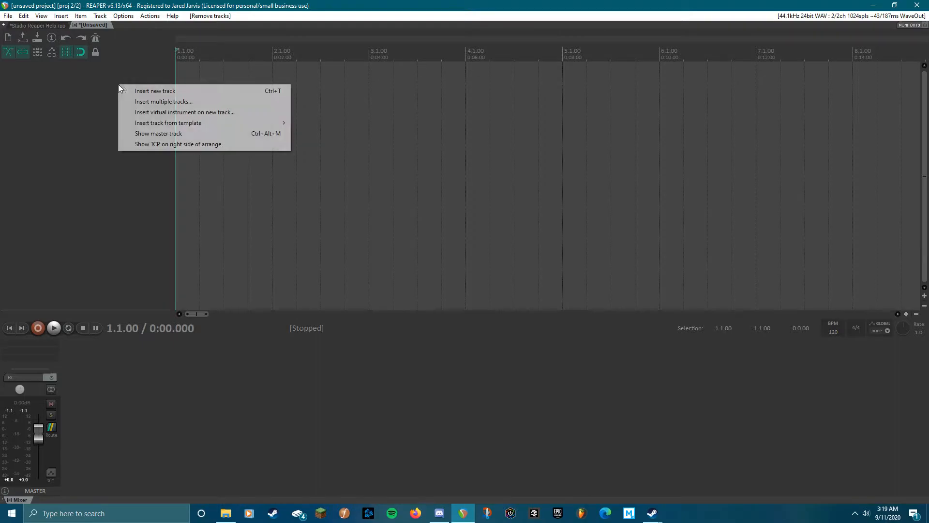
pyautogui.click(142, 93)
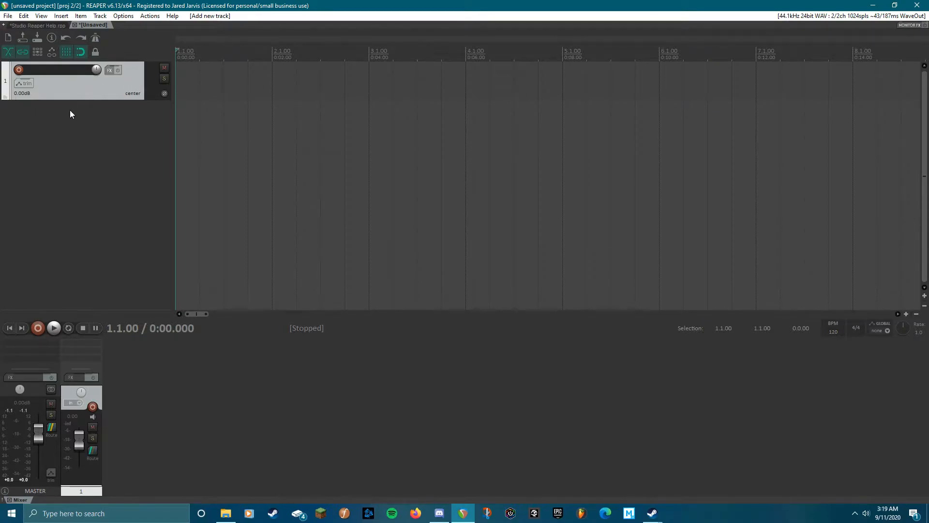
# Add a second track and remove it again
pyautogui.click(98, 17)
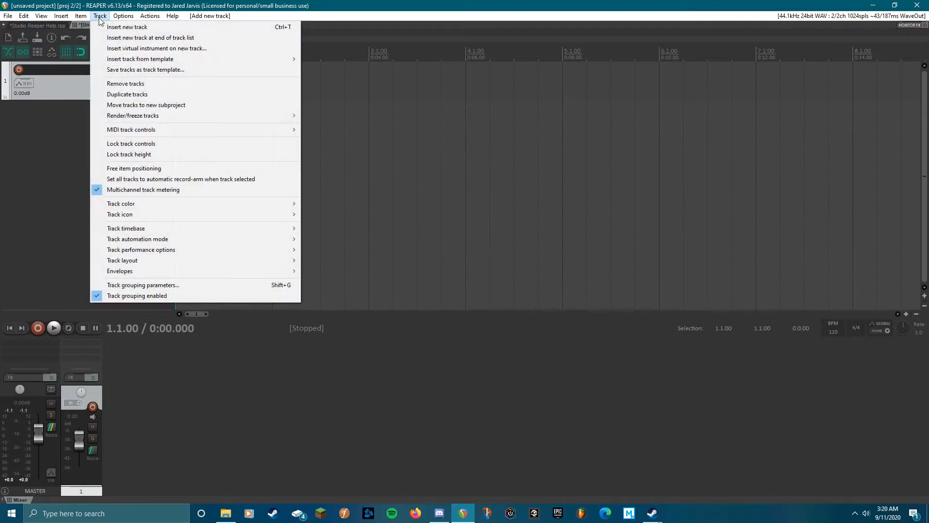
pyautogui.click(122, 28)
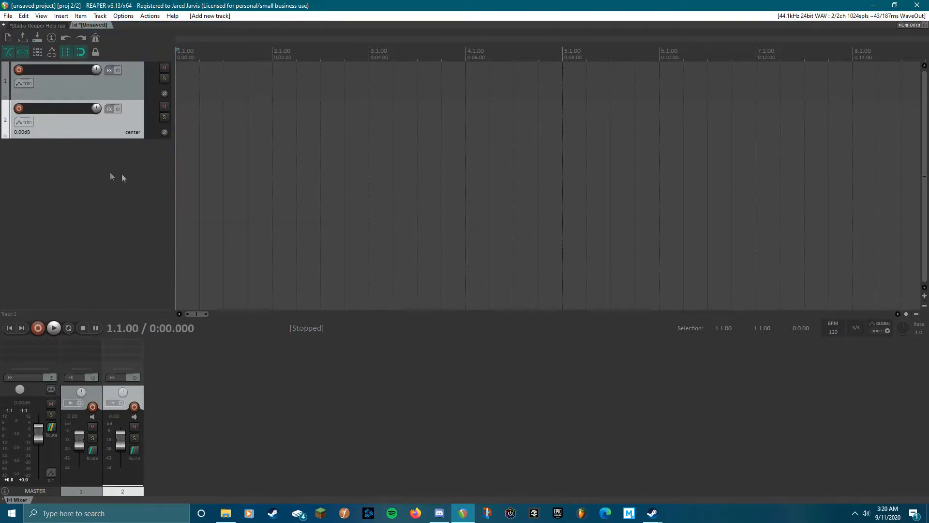
pyautogui.rightClick(94, 124)
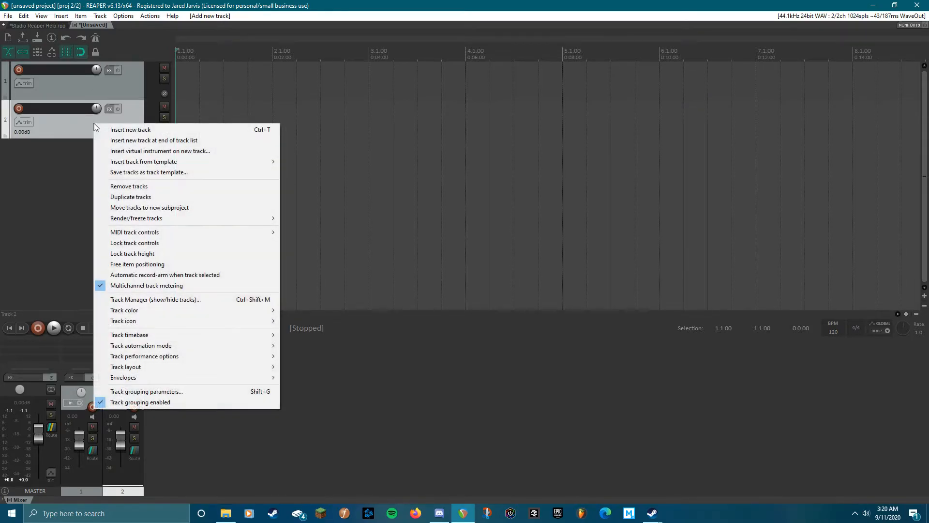
pyautogui.click(158, 187)
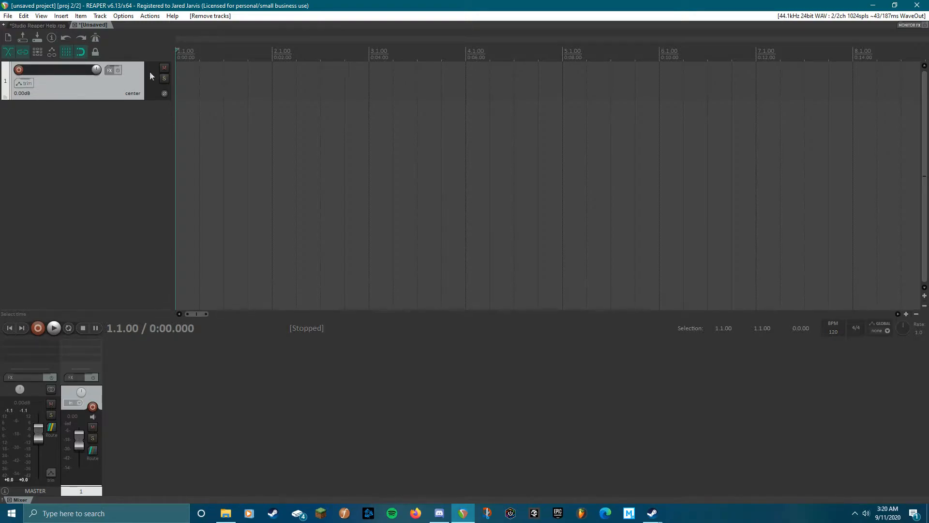
# Arm track 1 for recording and check the audio device settings in the preferences
pyautogui.click(19, 71)
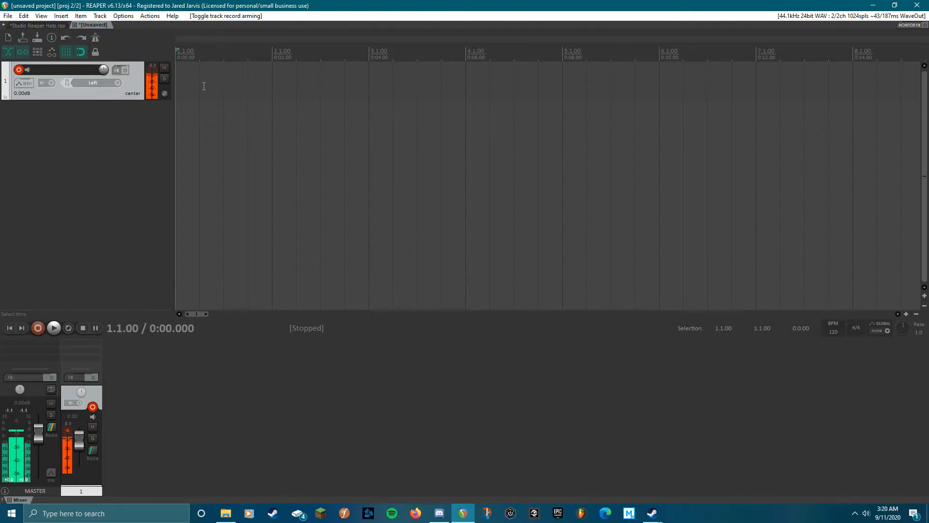
pyautogui.click(121, 18)
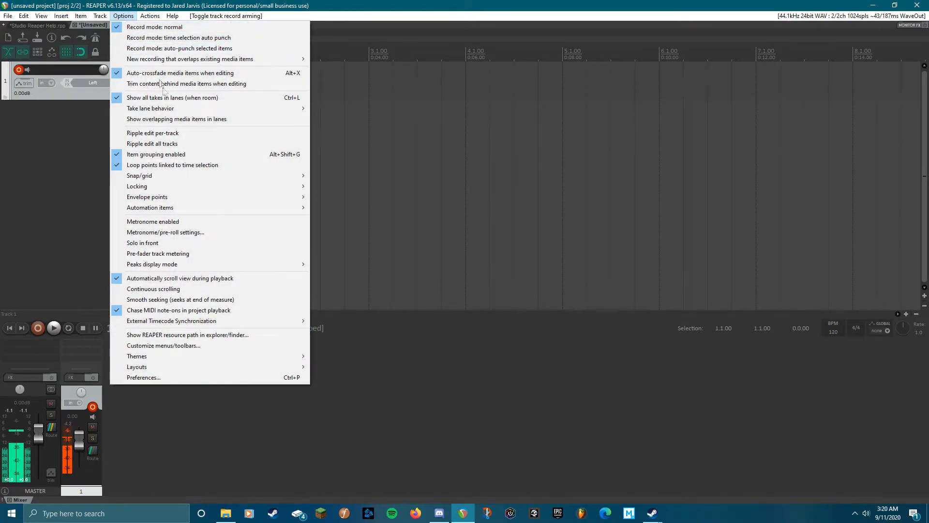
pyautogui.click(178, 377)
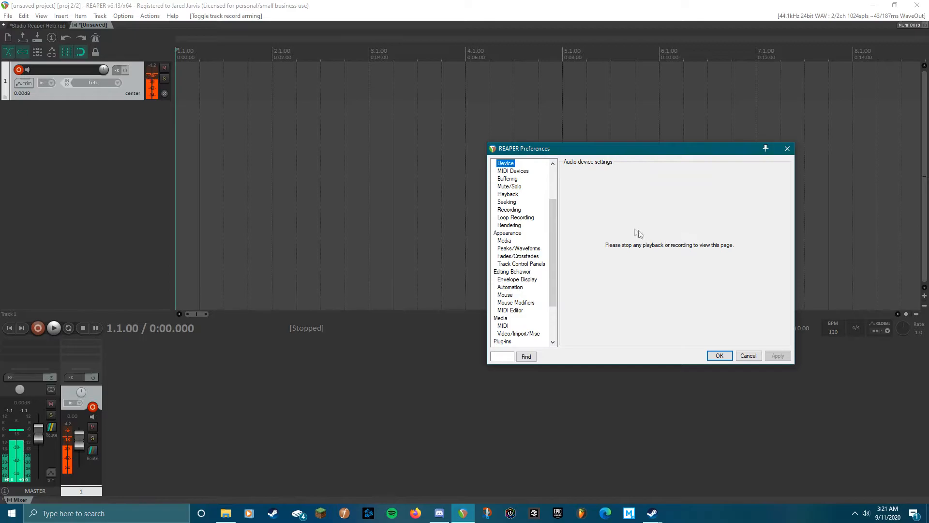
pyautogui.click(719, 357)
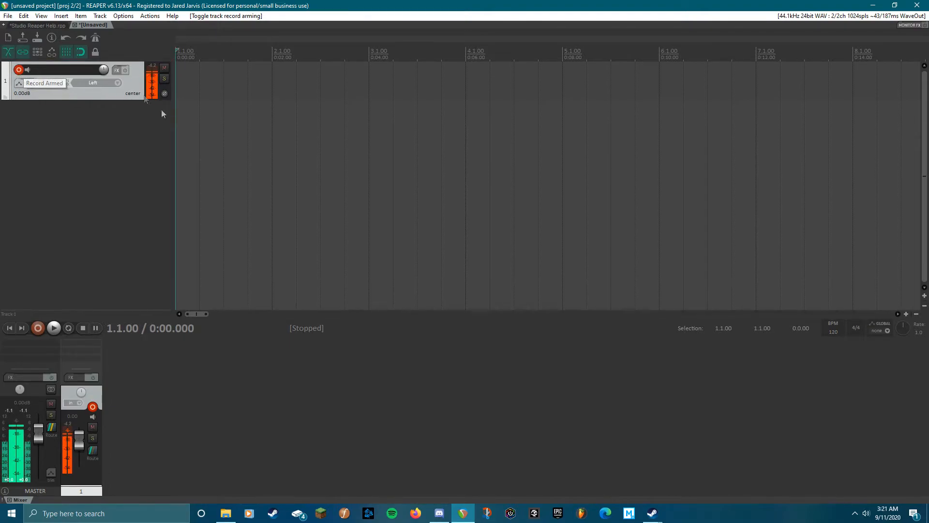
# Record a take on track 1 and stop the recording
pyautogui.click(38, 328)
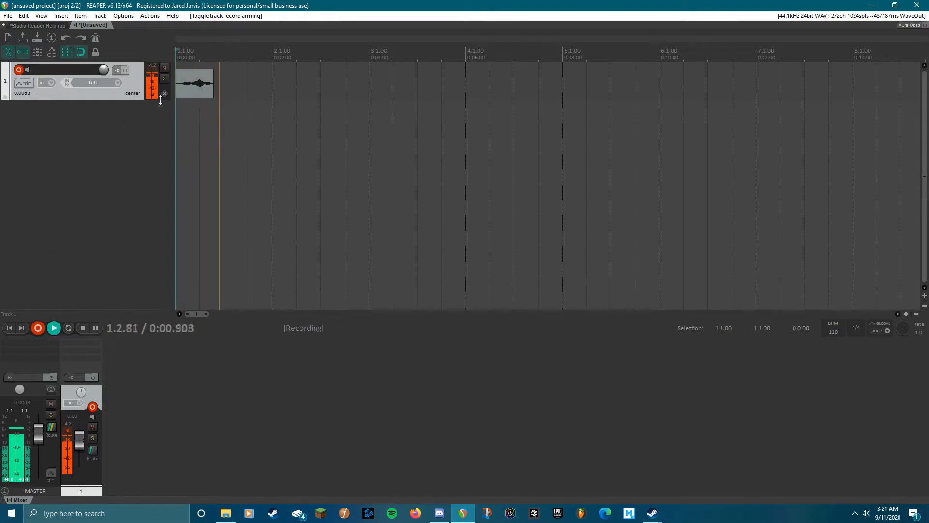
pyautogui.click(84, 329)
pyautogui.moveTo(508, 143); pyautogui.dragTo(501, 126)
pyautogui.click(421, 145)
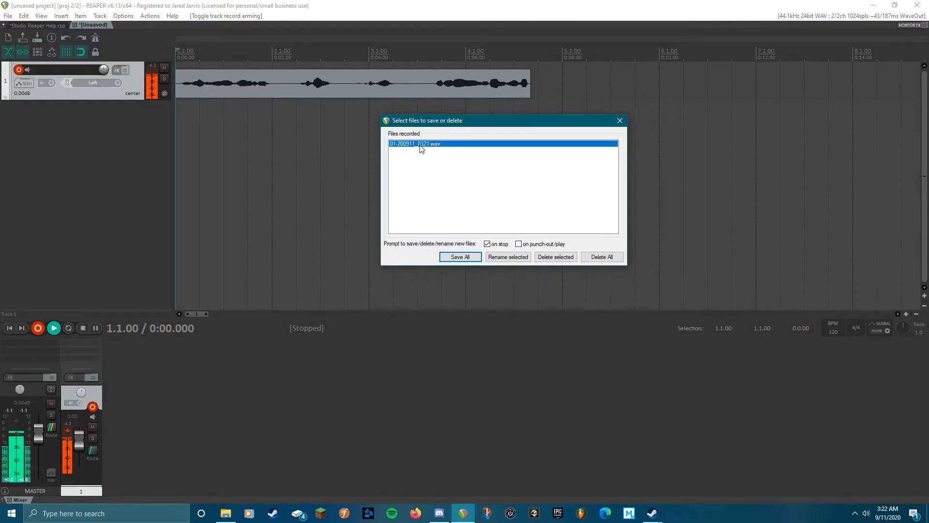
pyautogui.moveTo(496, 125); pyautogui.dragTo(502, 150)
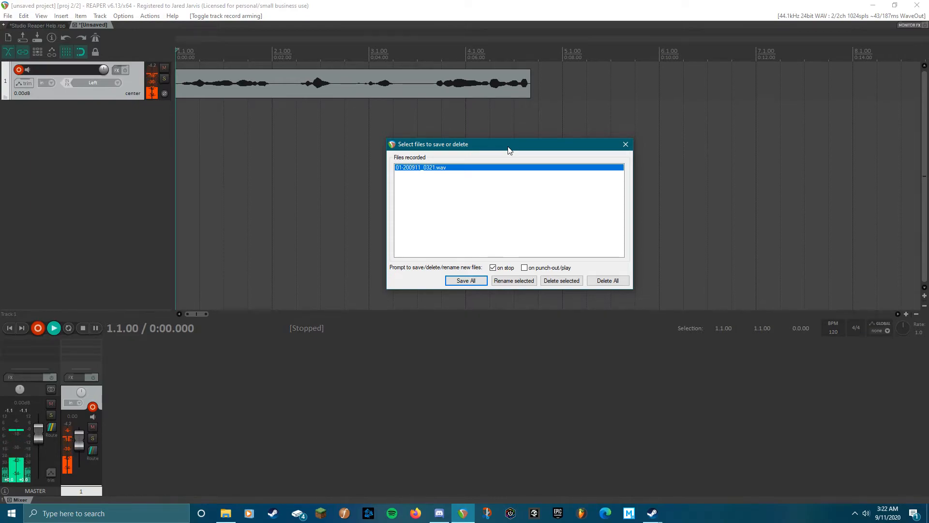
pyautogui.moveTo(505, 141); pyautogui.dragTo(538, 144)
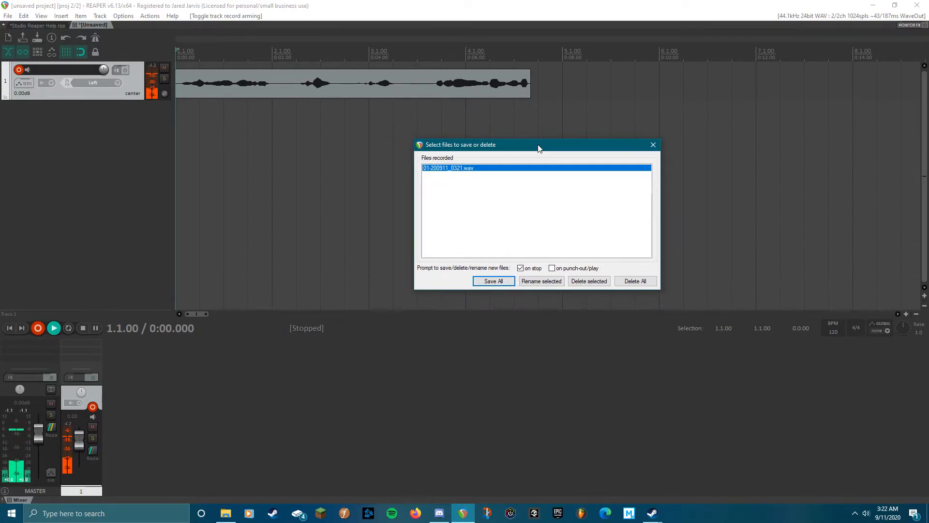
pyautogui.moveTo(537, 145); pyautogui.dragTo(517, 151)
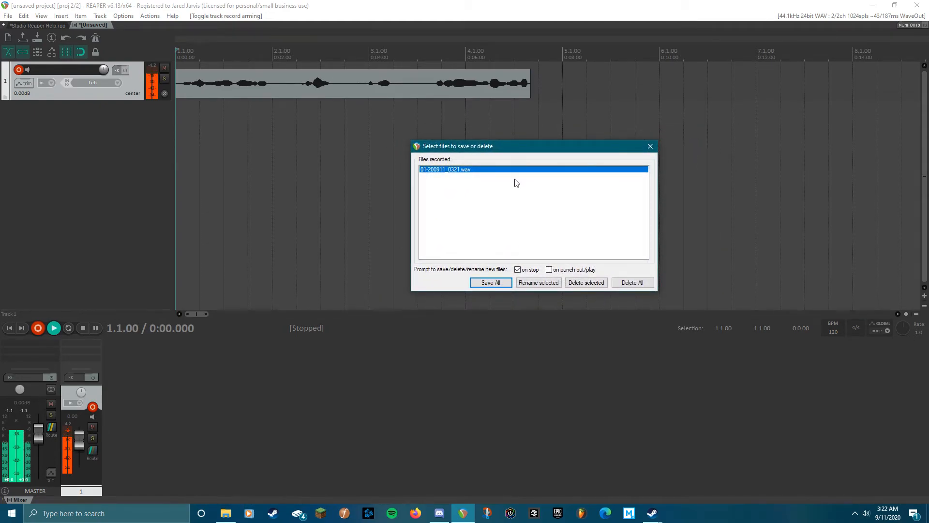
pyautogui.moveTo(523, 154)
pyautogui.mouseDown()
pyautogui.moveTo(524, 167)
pyautogui.moveTo(540, 149)
pyautogui.mouseUp()
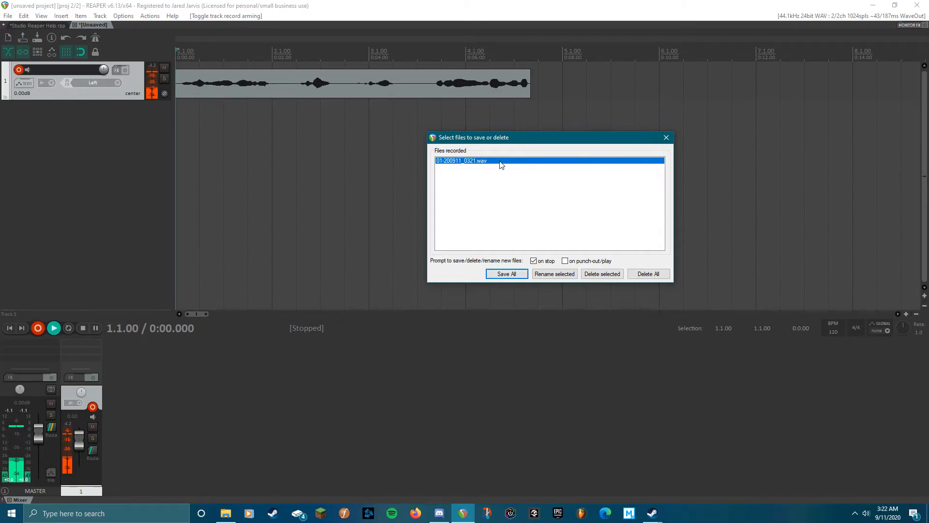
pyautogui.moveTo(489, 137); pyautogui.dragTo(460, 131)
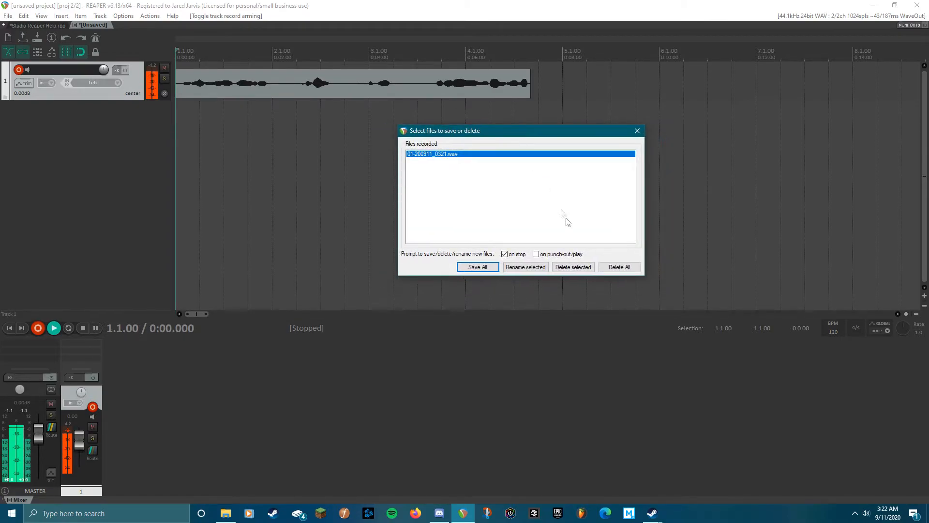
# Start renaming the recorded file and create a new folder named Studio in REAPER Media
pyautogui.click(538, 268)
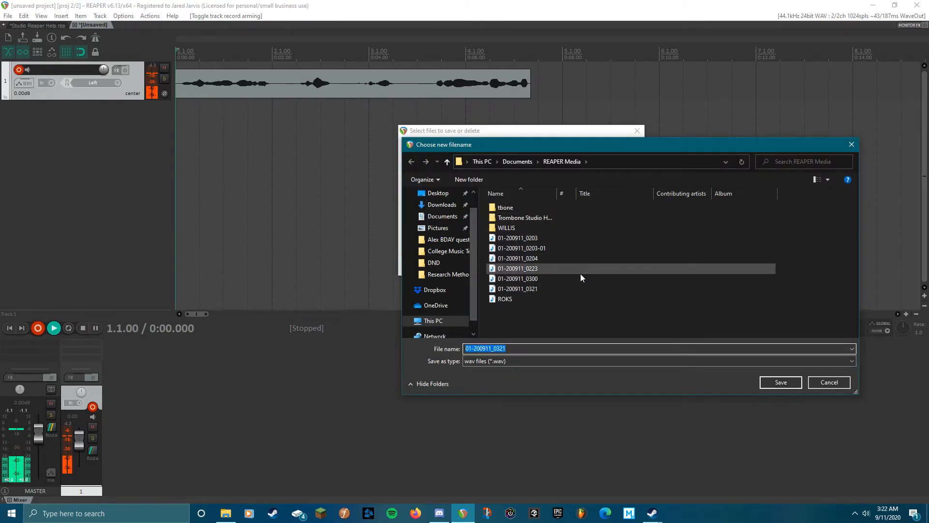
pyautogui.moveTo(608, 149); pyautogui.dragTo(494, 173)
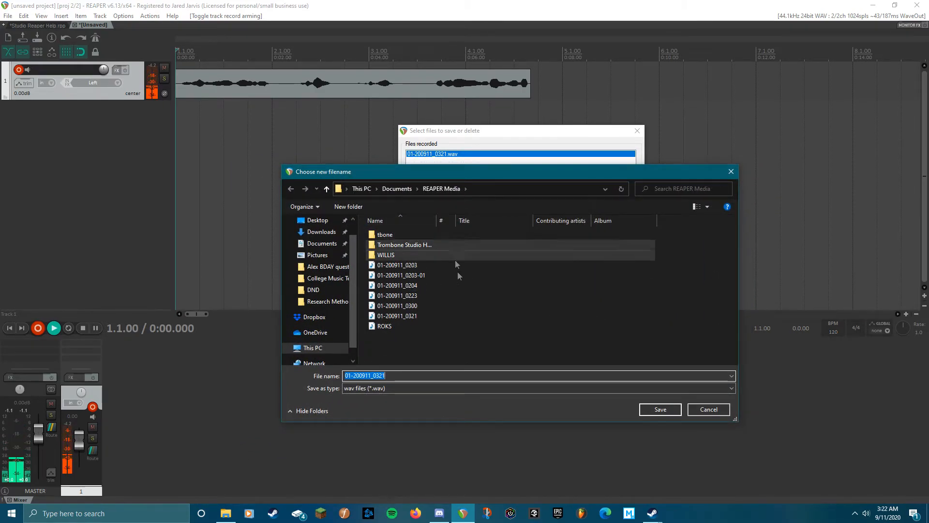
pyautogui.rightClick(475, 344)
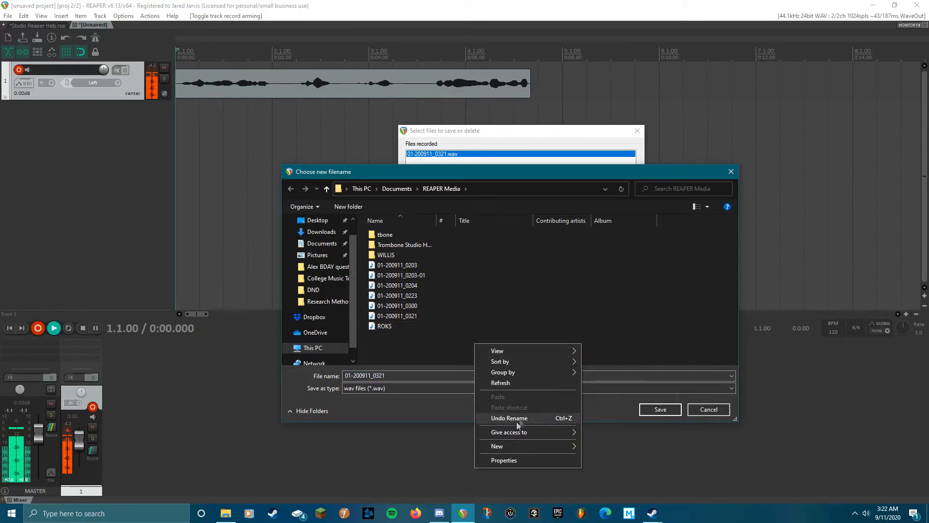
pyautogui.moveTo(501, 446)
pyautogui.click(612, 325)
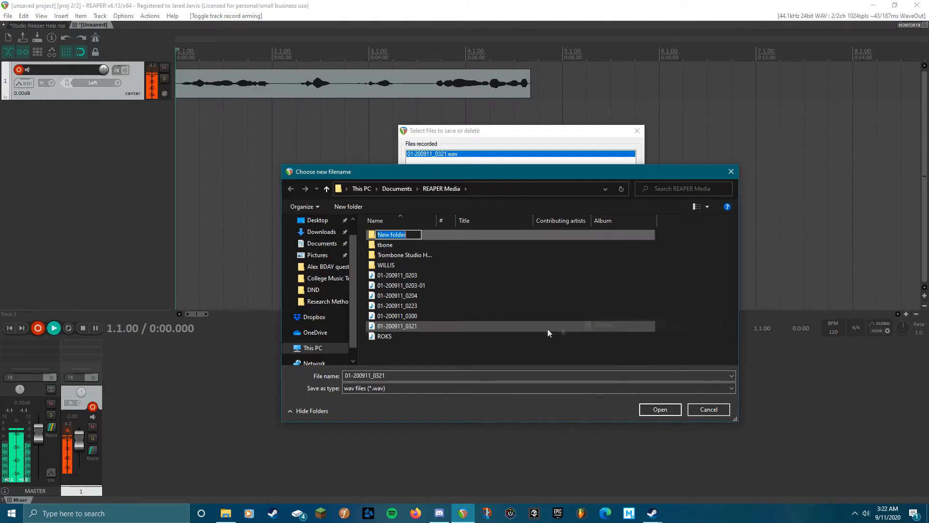
pyautogui.click(535, 317)
pyautogui.click(397, 234)
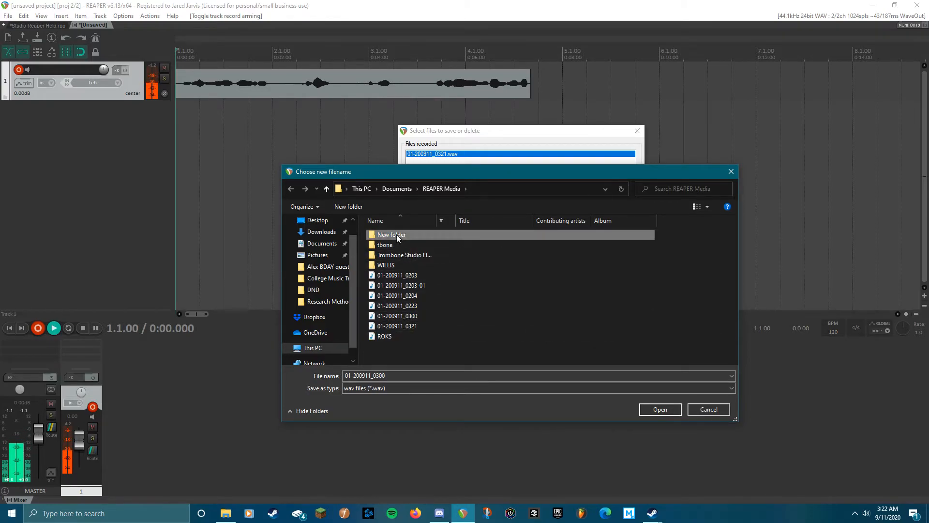
pyautogui.rightClick(396, 234)
pyautogui.click(445, 407)
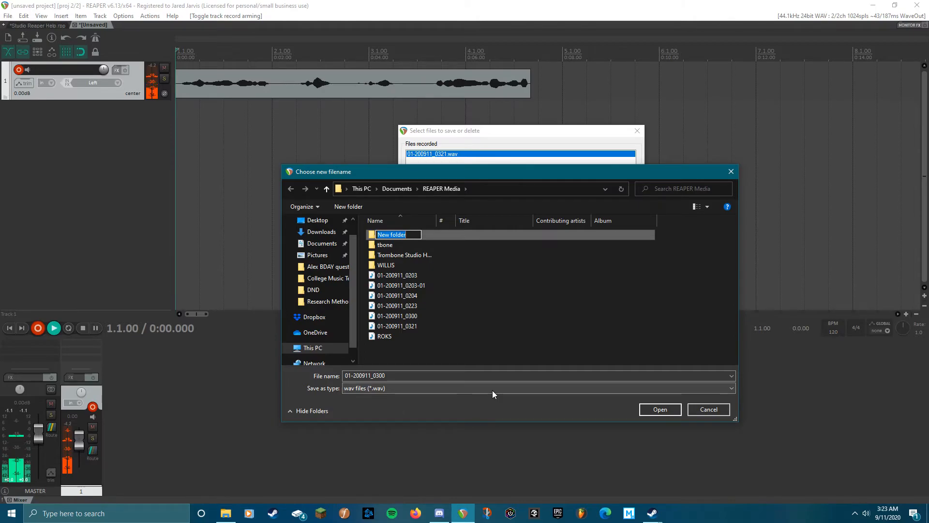
pyautogui.write('Studio')
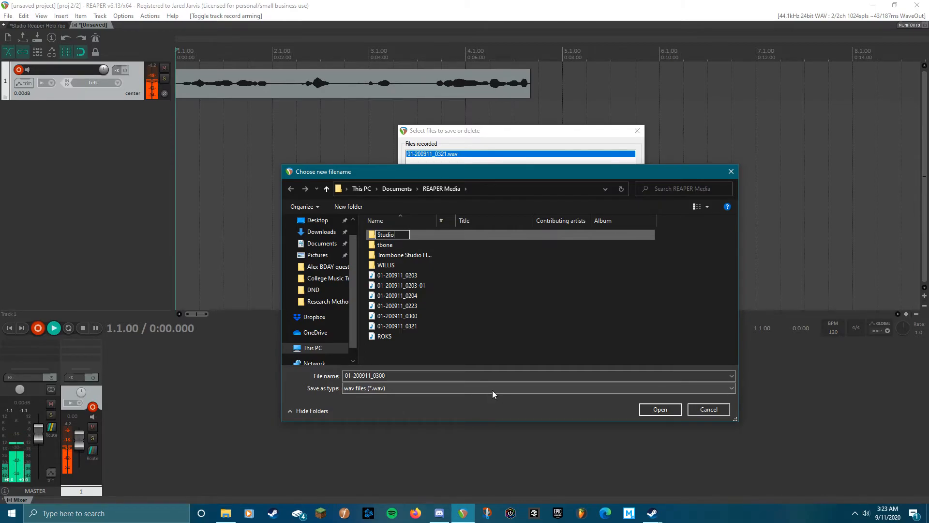
pyautogui.press('Return')
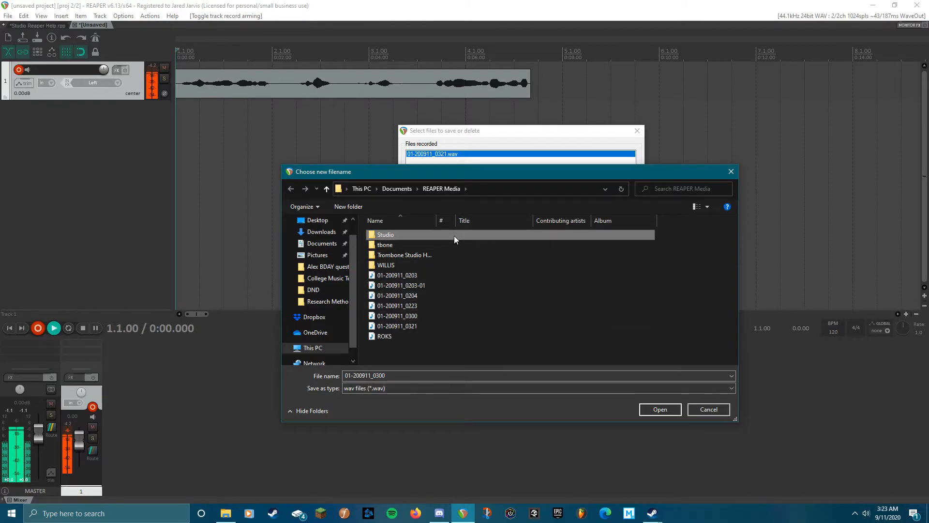
# Save the recording as Test inside the Studio folder and keep all recorded files
pyautogui.doubleClick(451, 234)
pyautogui.doubleClick(408, 376)
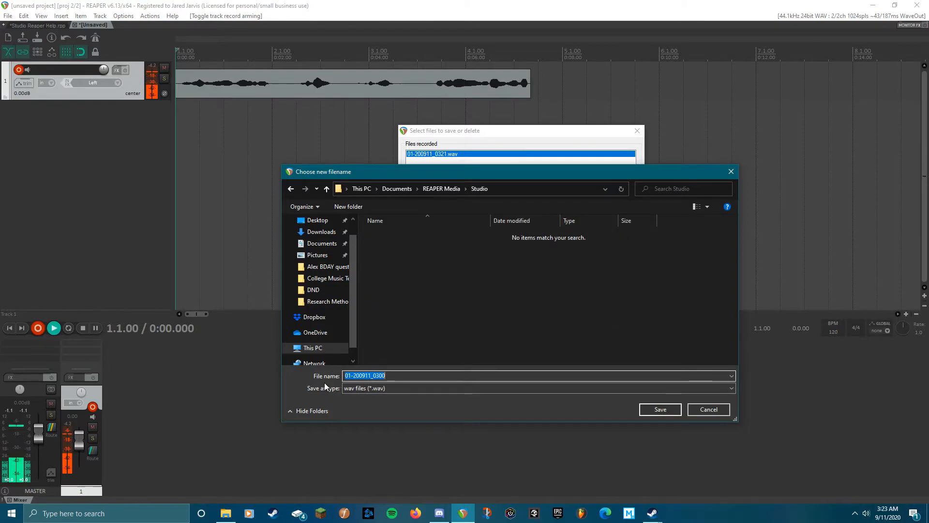
pyautogui.write('Te')
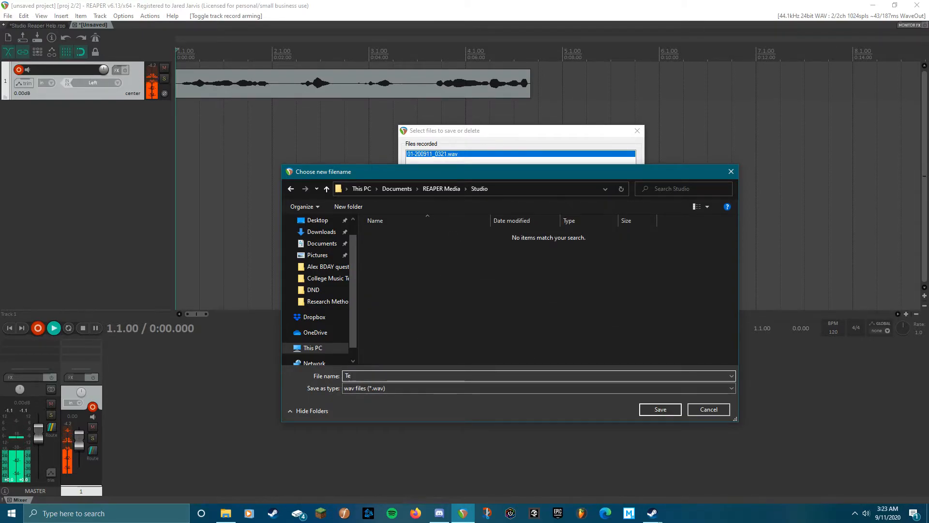
pyautogui.write('st')
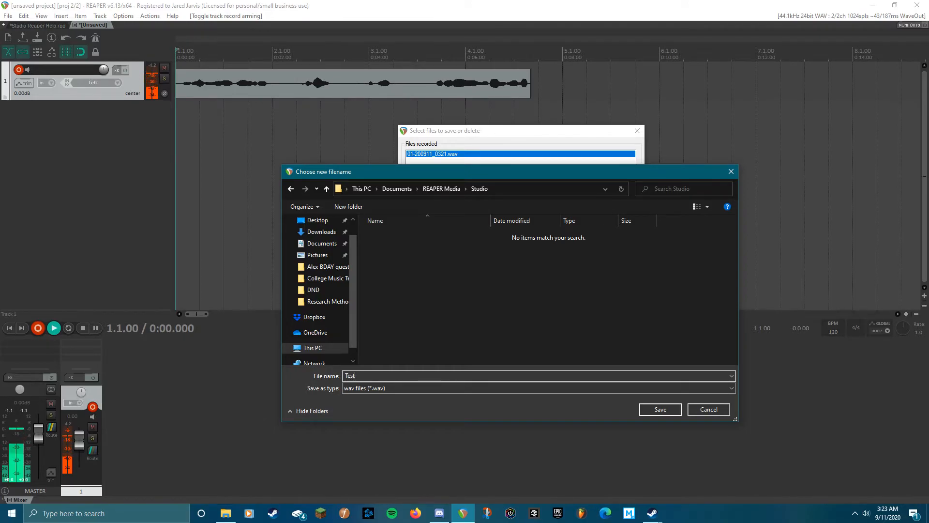
pyautogui.click(662, 409)
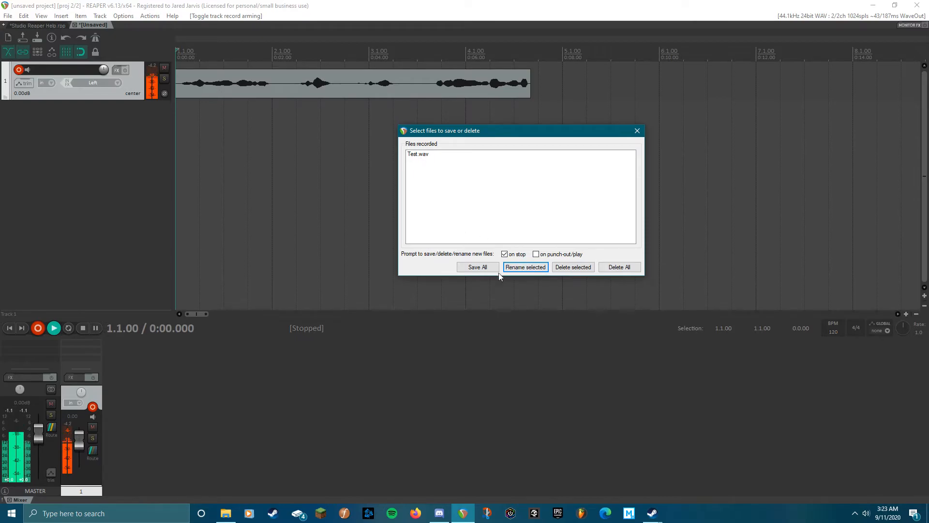
pyautogui.click(479, 267)
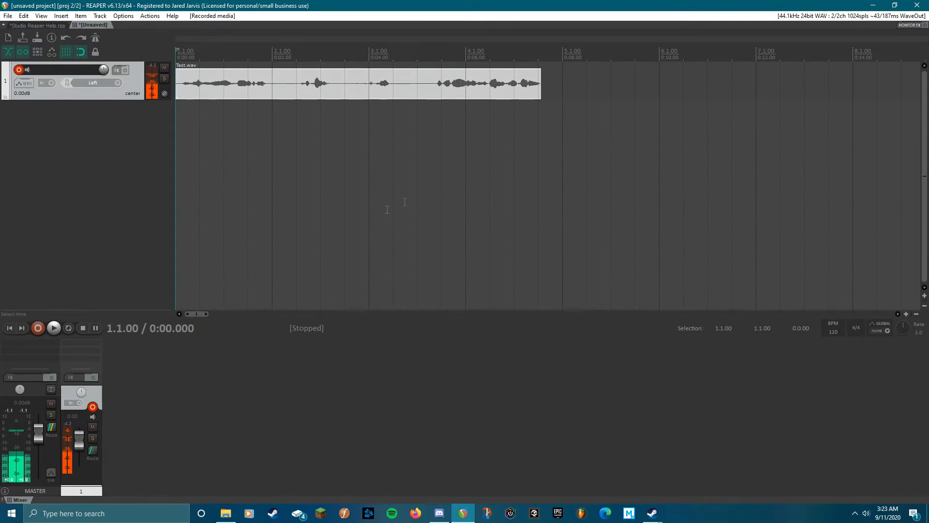
pyautogui.click(9, 17)
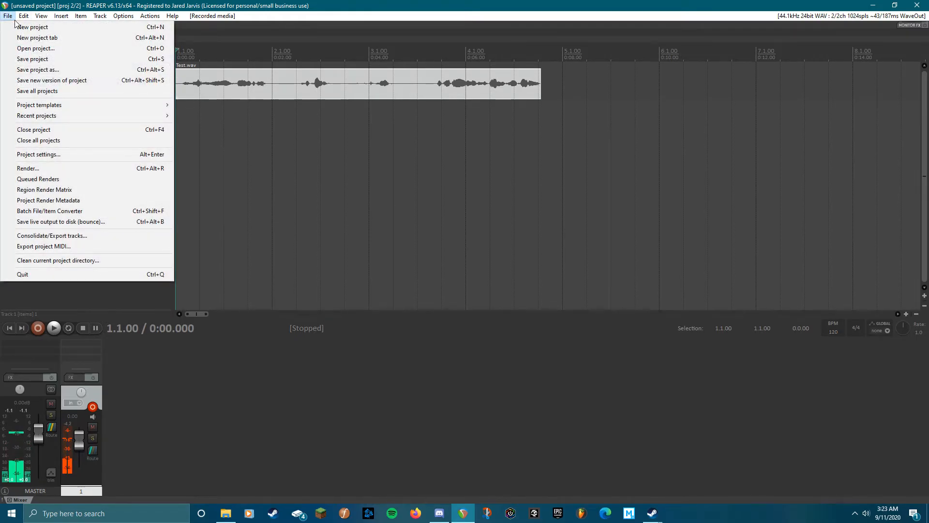
pyautogui.moveTo(23, 16)
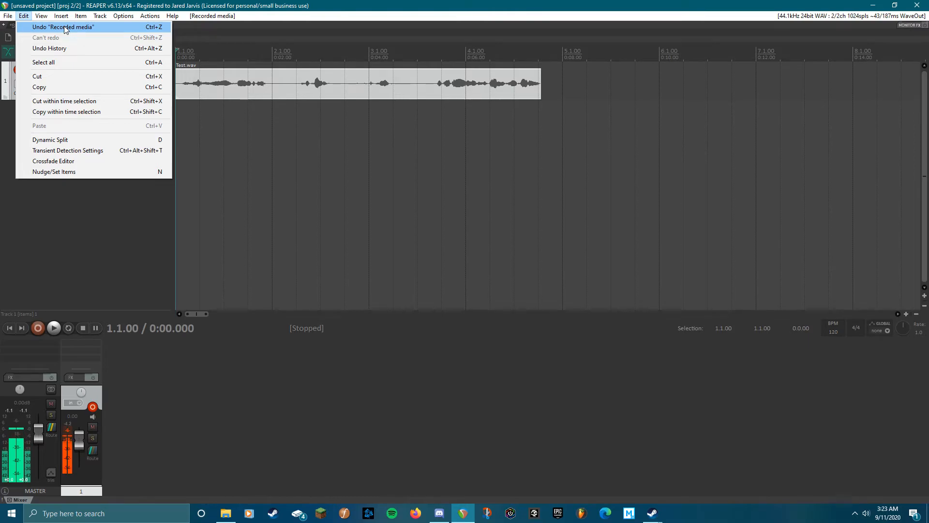
pyautogui.click(115, 263)
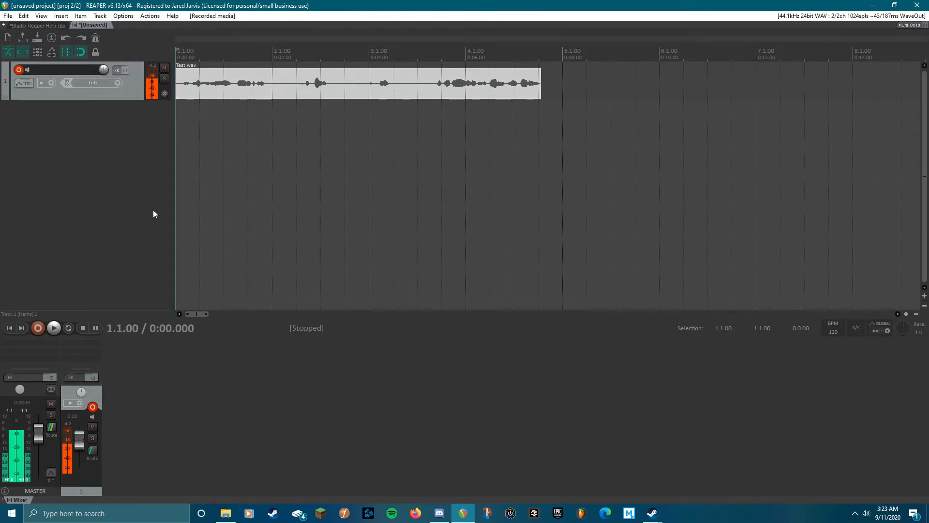
# Disarm track 1's recording and arm it again
pyautogui.click(18, 70)
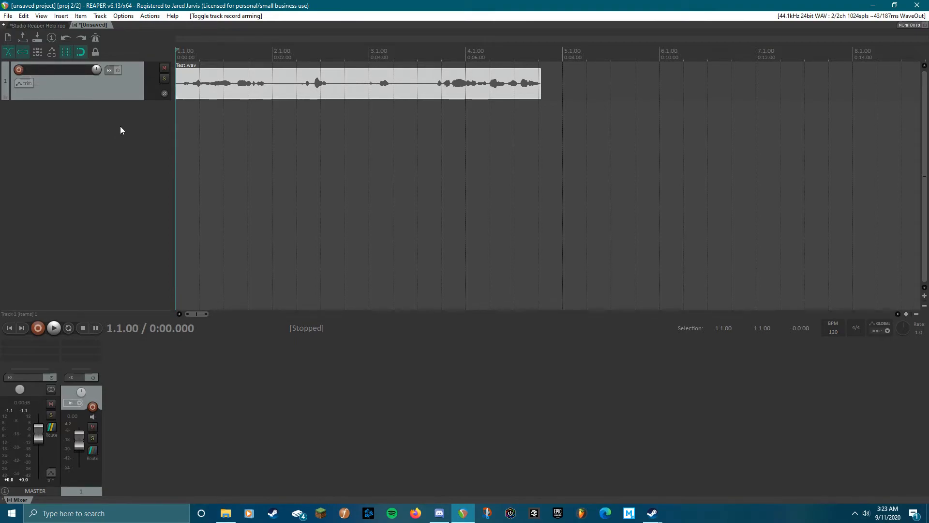
pyautogui.click(20, 69)
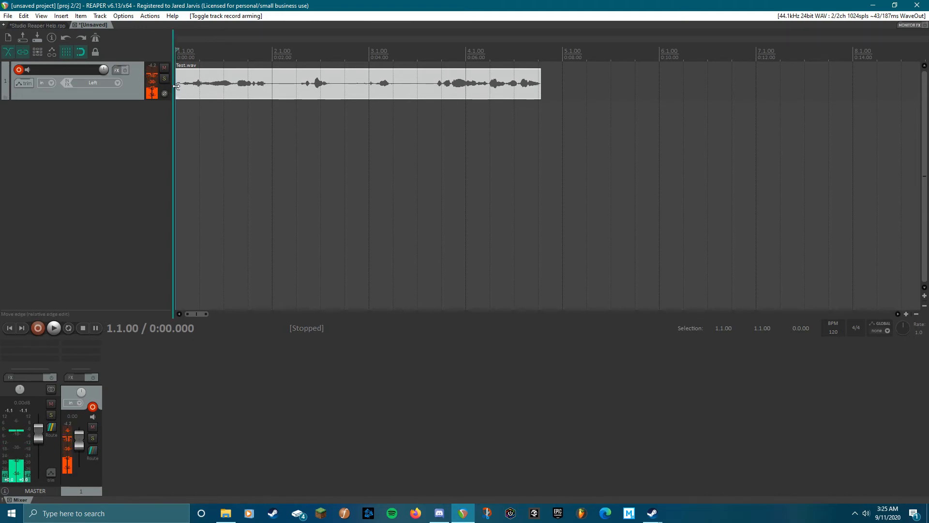
# Disarm track 1, insert a new second track, and arm track 2 for recording
pyautogui.click(19, 71)
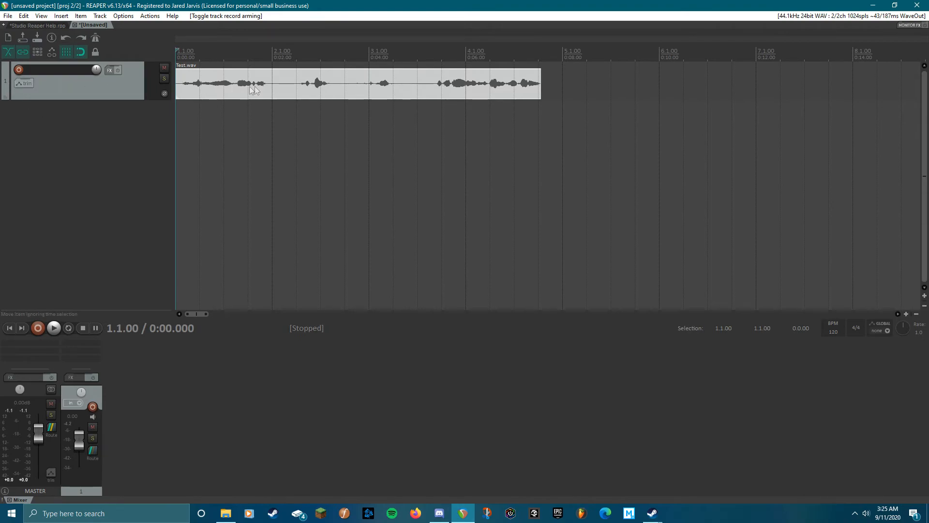
pyautogui.rightClick(99, 118)
pyautogui.click(119, 121)
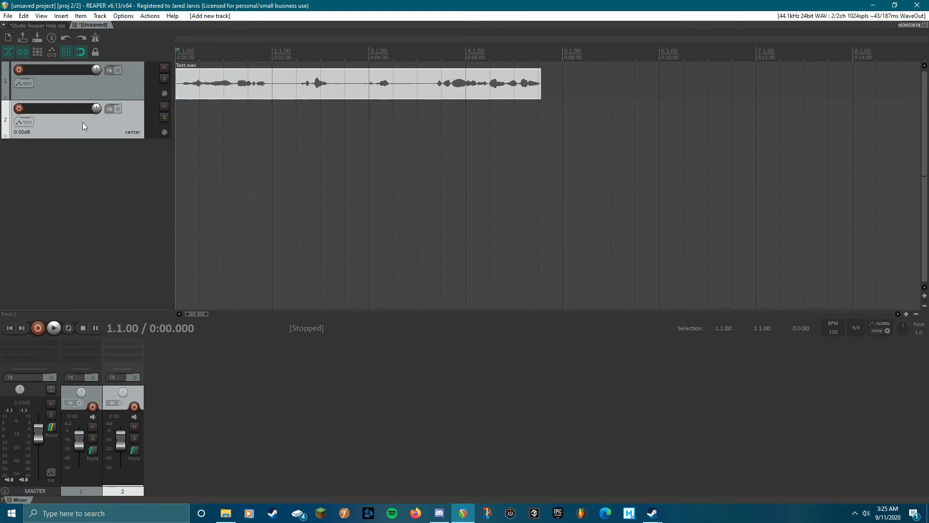
pyautogui.click(22, 111)
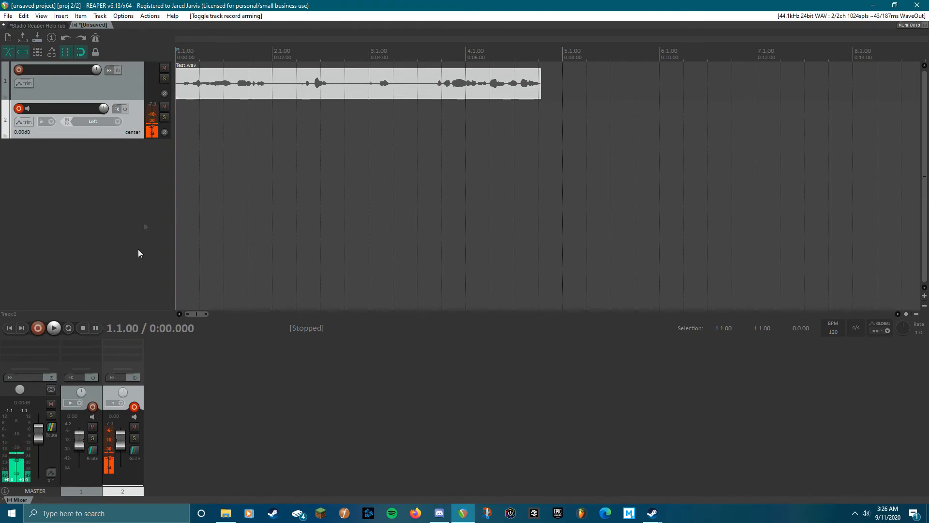
# Mute track 1 and unmute it again
pyautogui.click(164, 68)
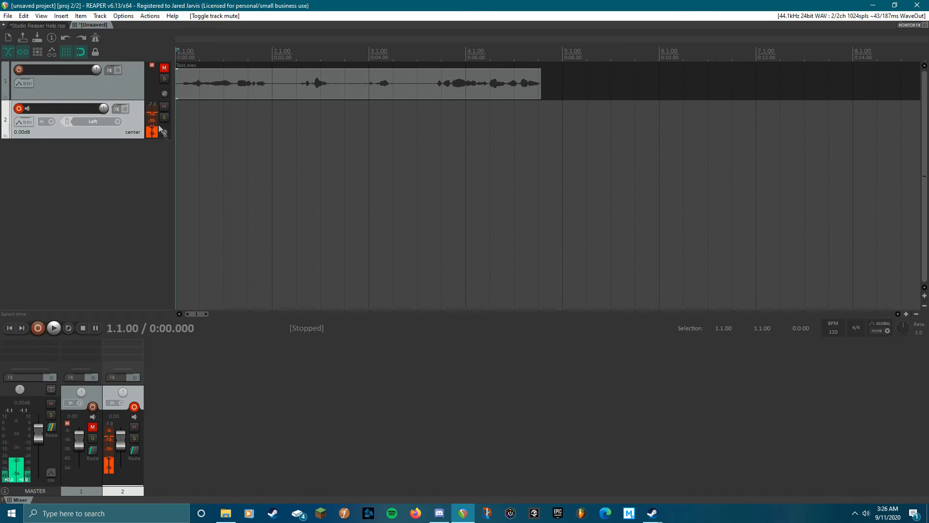
pyautogui.click(164, 67)
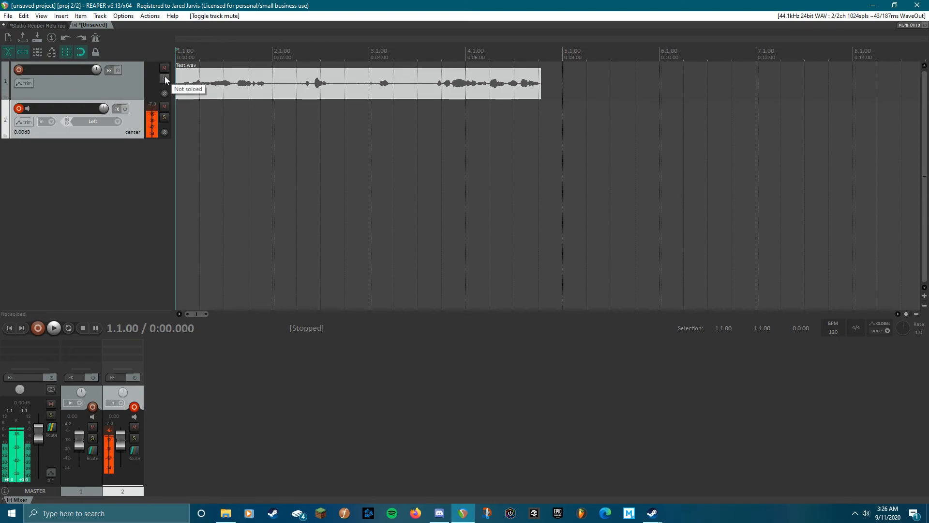
# Solo track 2 and unsolo it, then disarm track 2's recording
pyautogui.click(165, 118)
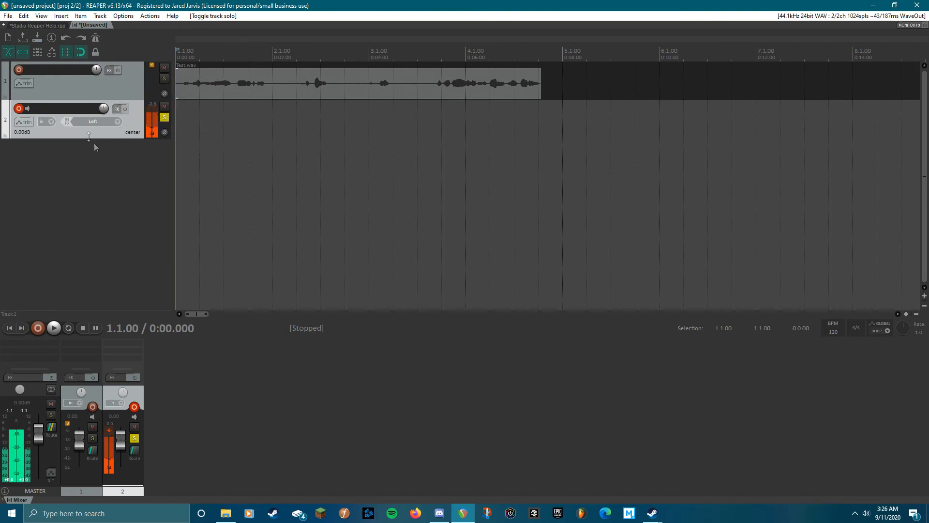
pyautogui.click(164, 117)
pyautogui.click(19, 108)
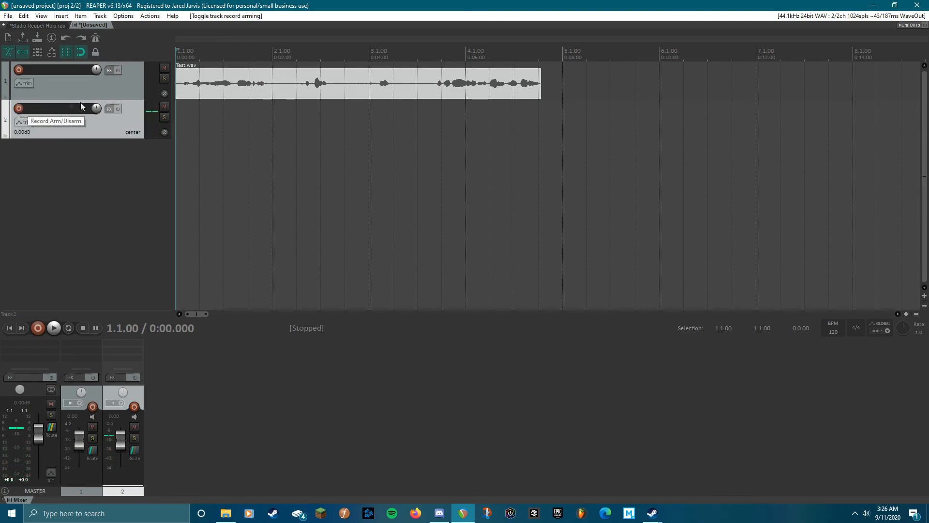